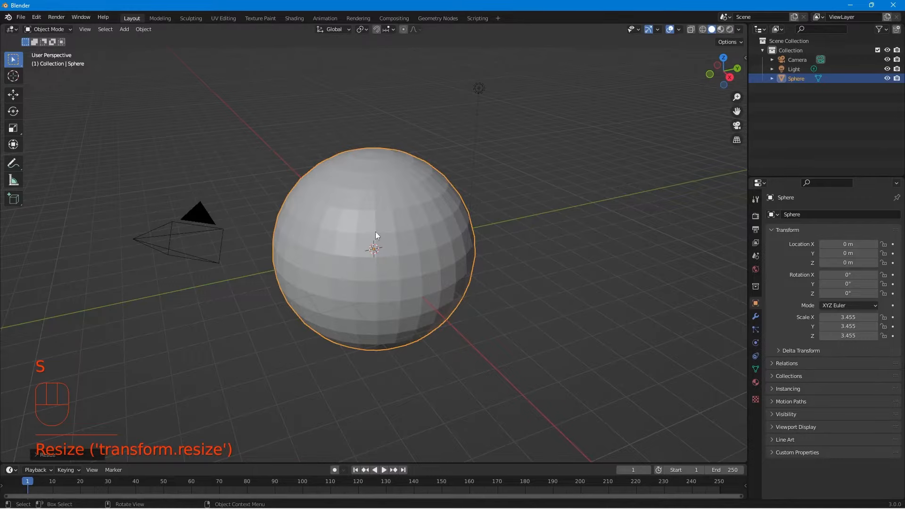
- Add a cube mesh and move it beside the sphere, to about X 3.74 m, Y 5.00 m, Z -0.23 m
mouse_move(564, 295)
middle_down()
mouse_move(561, 282)
mouse_move(550, 283)
mouse_move(603, 289)
mouse_move(557, 301)
mouse_move(534, 291)
mouse_move(561, 302)
middle_up()
click(533, 289)
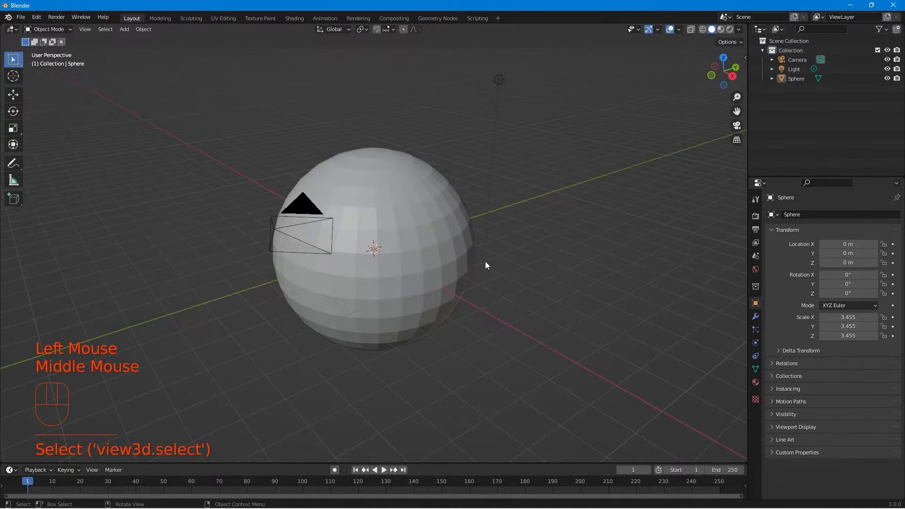
scroll(486, 265, down, 2)
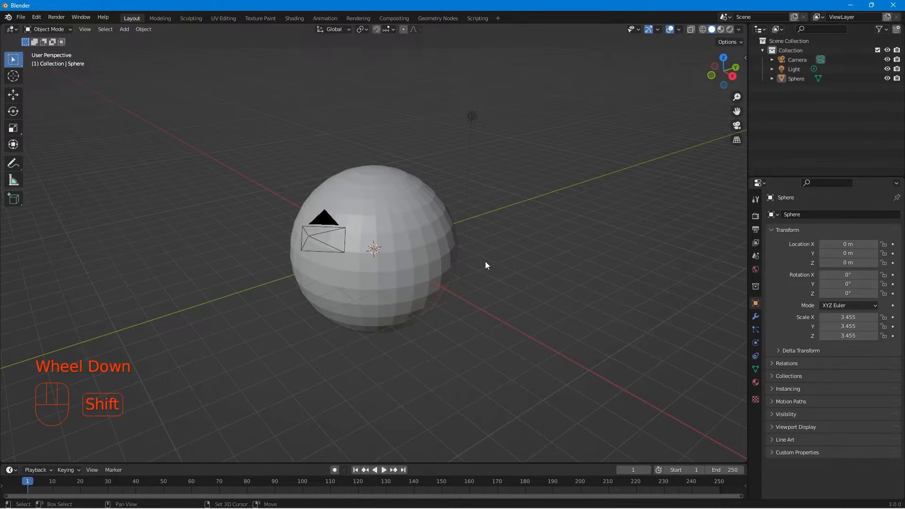
key(shift+s)
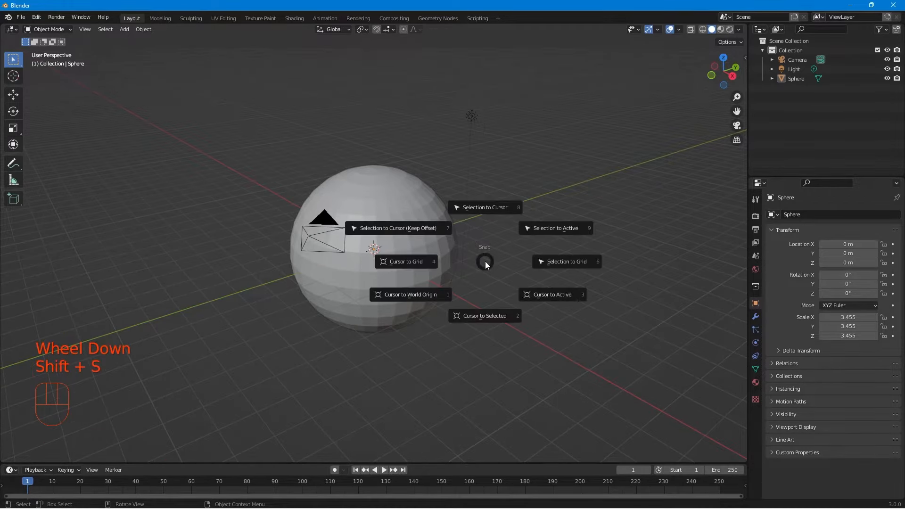
click(485, 262)
key(shift+a)
mouse_move(486, 259)
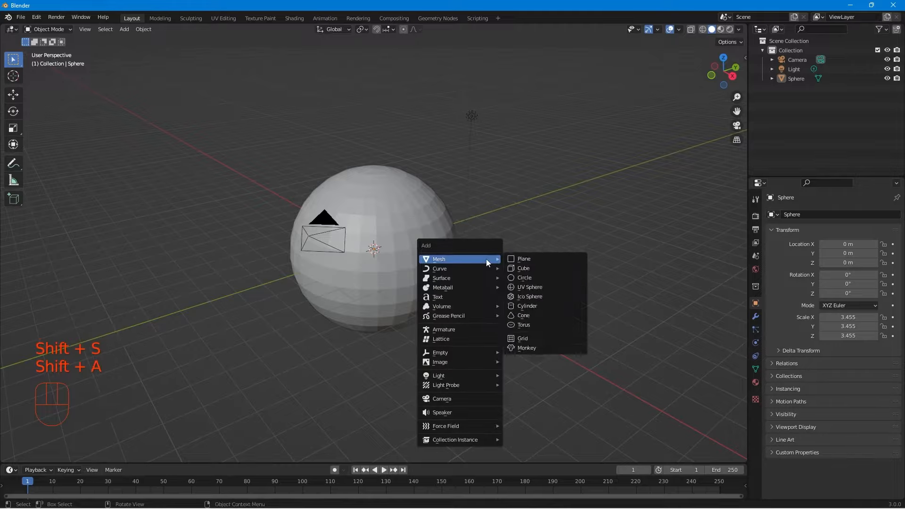
click(523, 268)
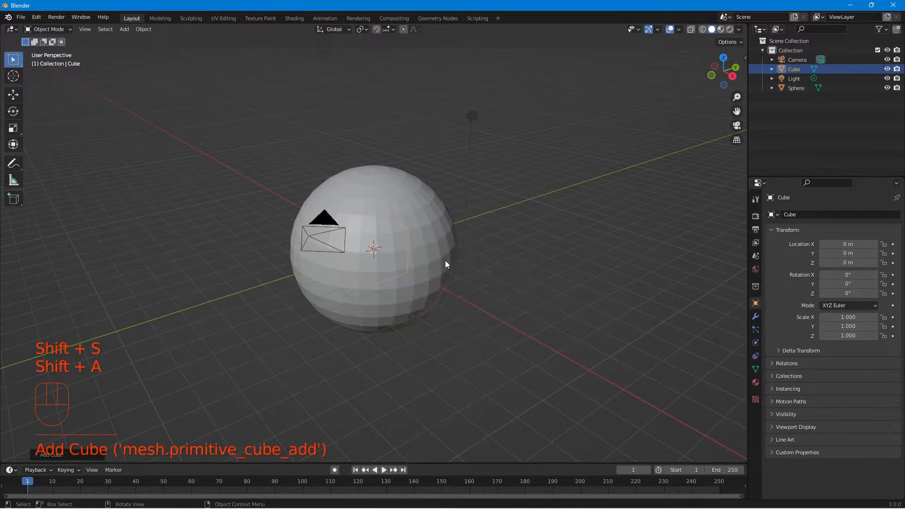
key(g)
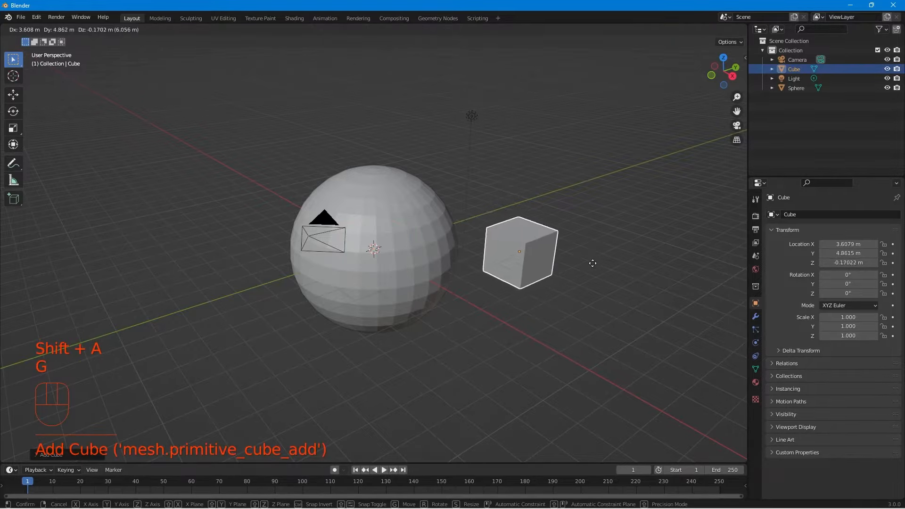
click(540, 287)
- Look at the sphere from the side that hides the cube, and turn on X-Ray to see the cube through it
middle_drag(541, 287, 501, 305)
click(317, 345)
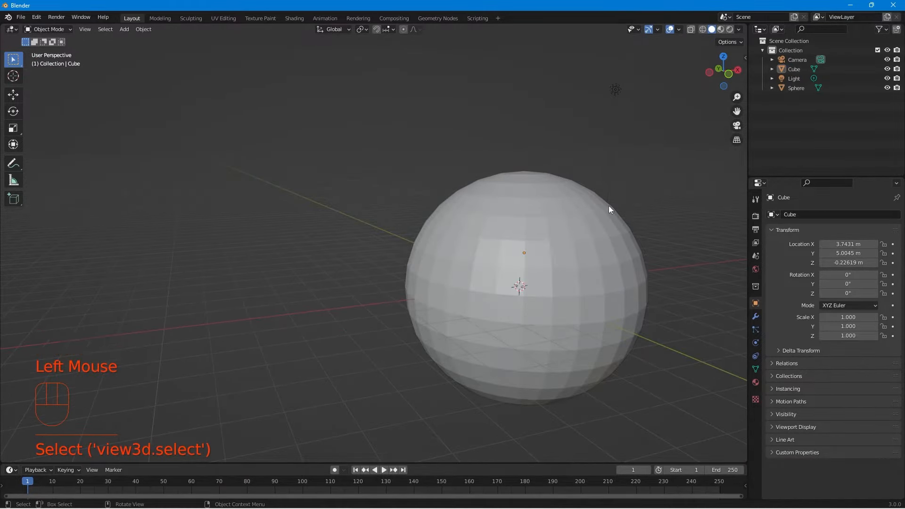
click(522, 222)
click(691, 30)
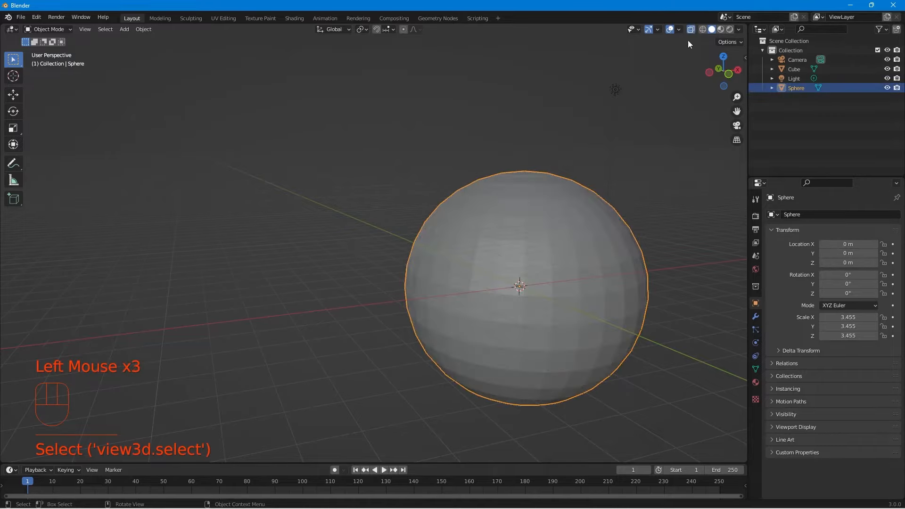
middle_drag(416, 300, 447, 246)
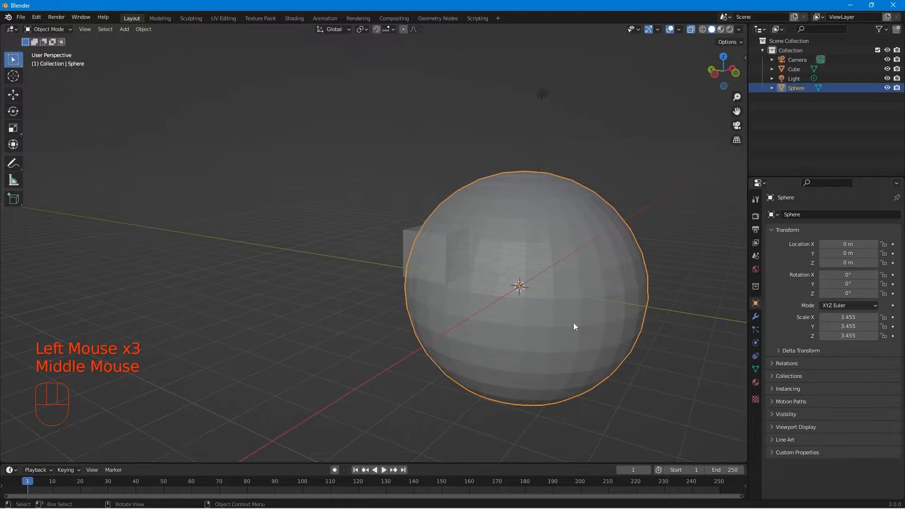
mouse_move(574, 323)
middle_down()
mouse_move(477, 327)
mouse_move(533, 316)
mouse_move(569, 322)
middle_up()
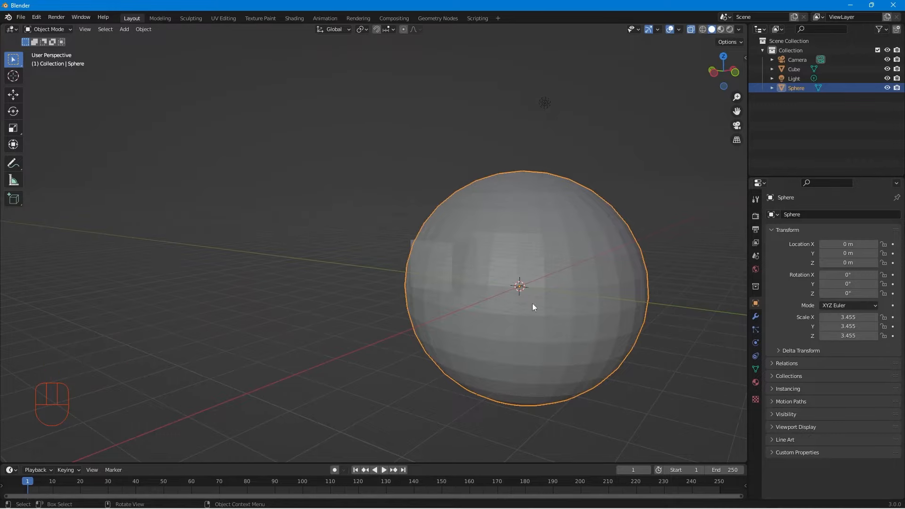
middle_drag(330, 344, 362, 326)
- Delete the cube and turn off X-Ray display
click(354, 272)
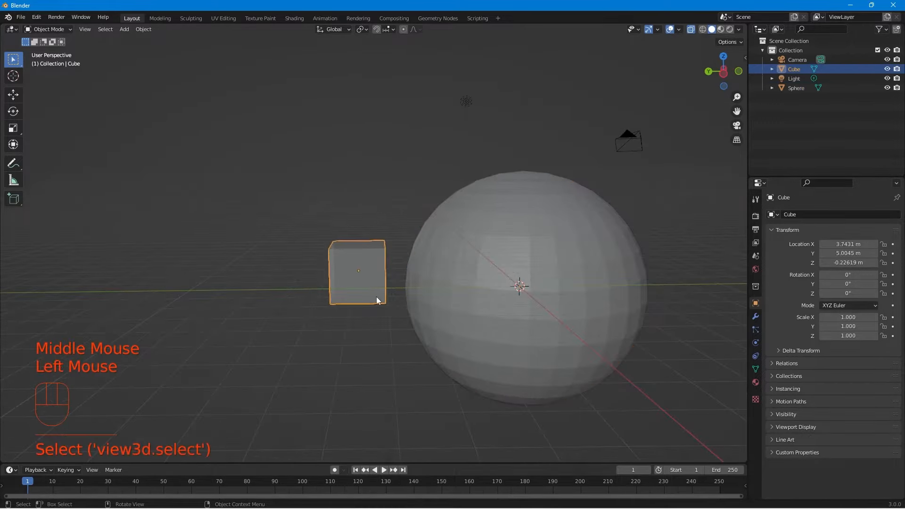
key(Delete)
middle_drag(400, 315, 459, 312)
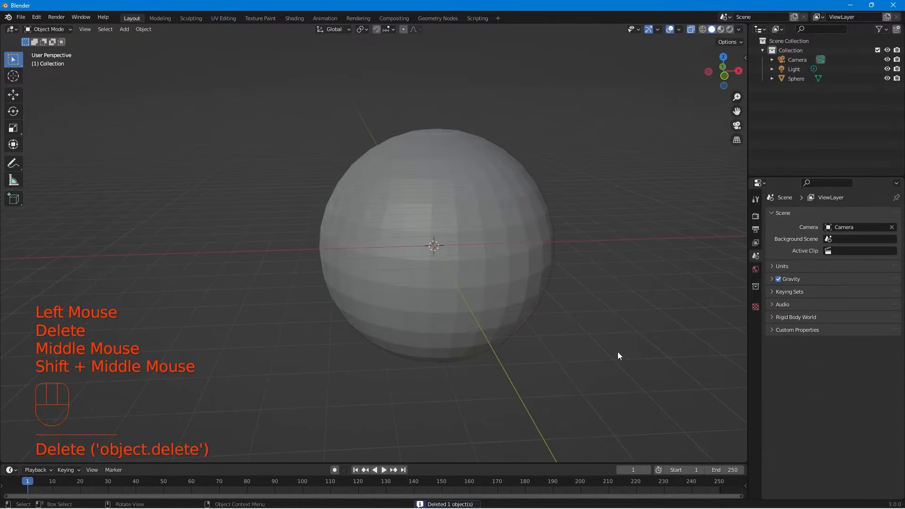
click(692, 30)
- Select the sphere, switch it to Edit Mode and deselect all its vertices
middle_drag(601, 299, 617, 307)
scroll(353, 203, down, 3)
scroll(358, 214, up, 2)
middle_drag(311, 220, 477, 188)
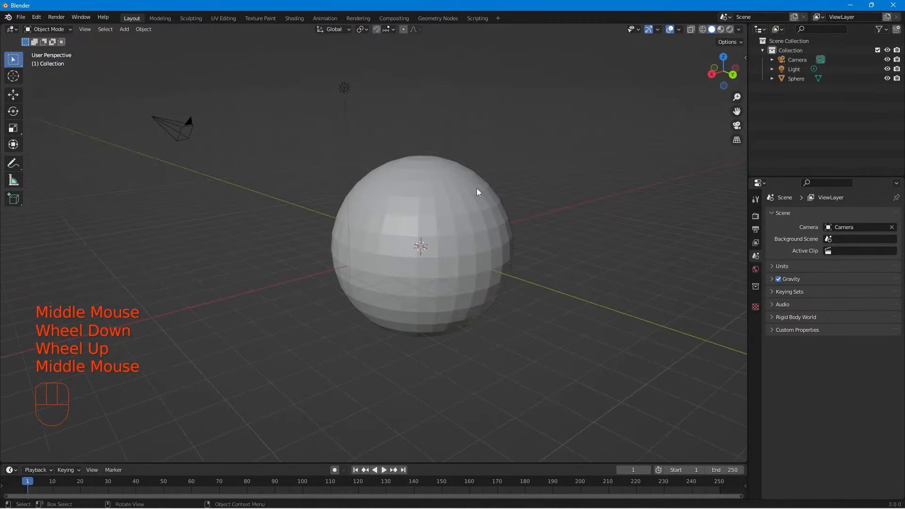
click(406, 283)
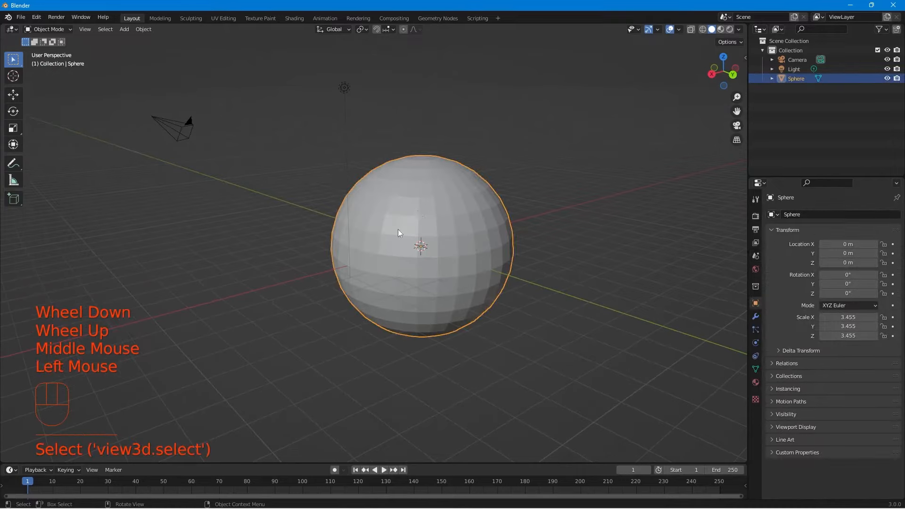
click(57, 31)
click(47, 51)
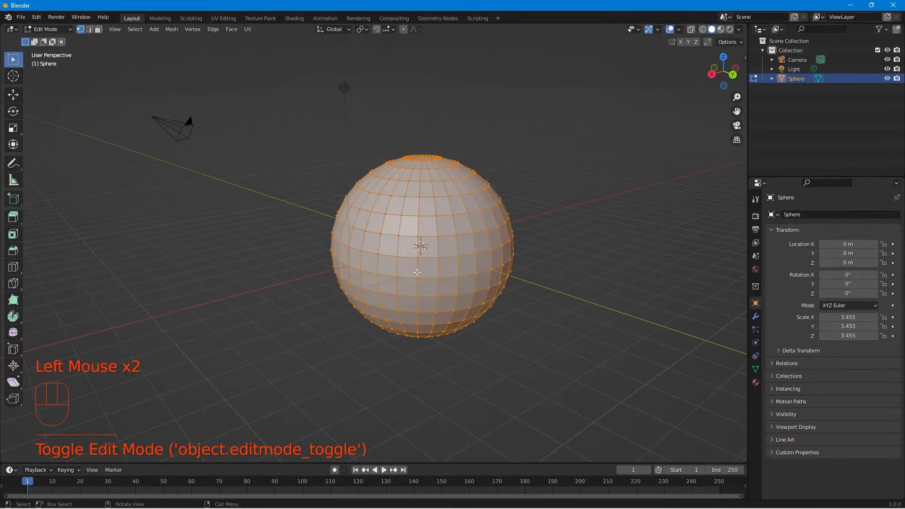
click(560, 326)
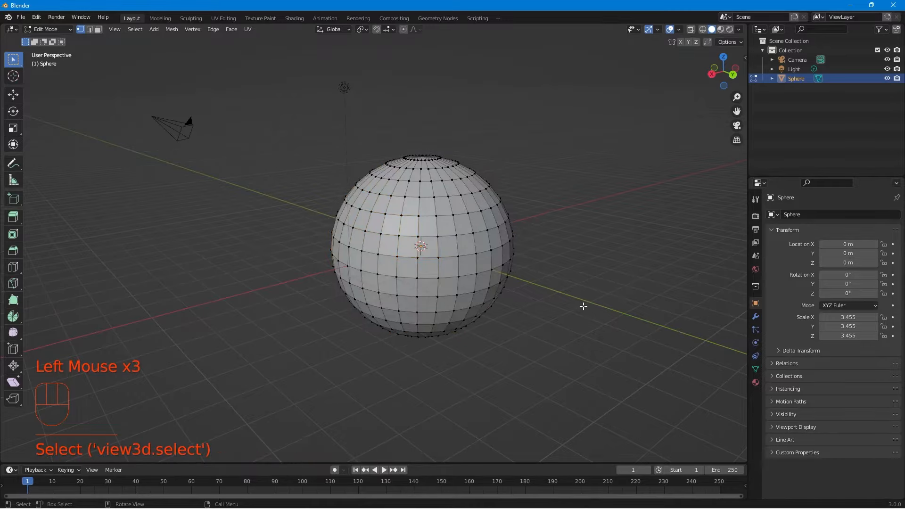
- Try box-selecting the sphere's equator vertices in front view without X-Ray and scaling them outward, and undo the scaling
key(KP_1)
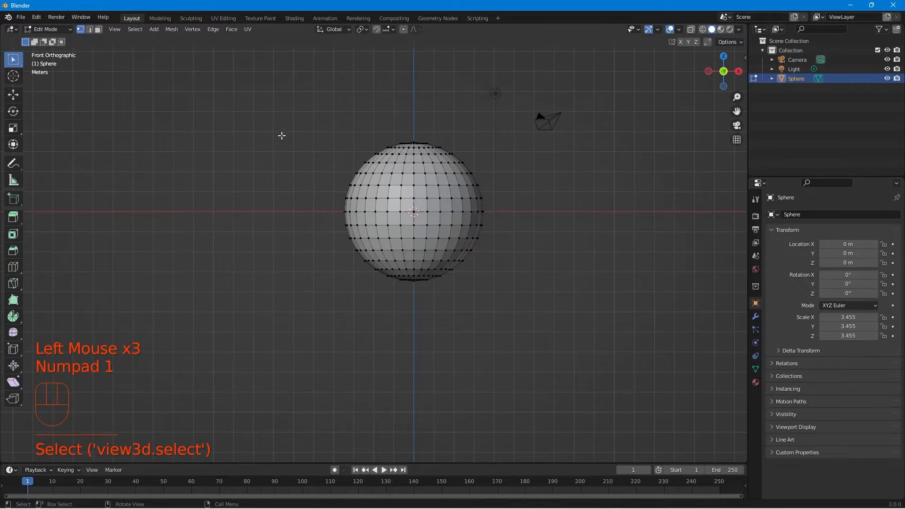
scroll(249, 228, up, 1)
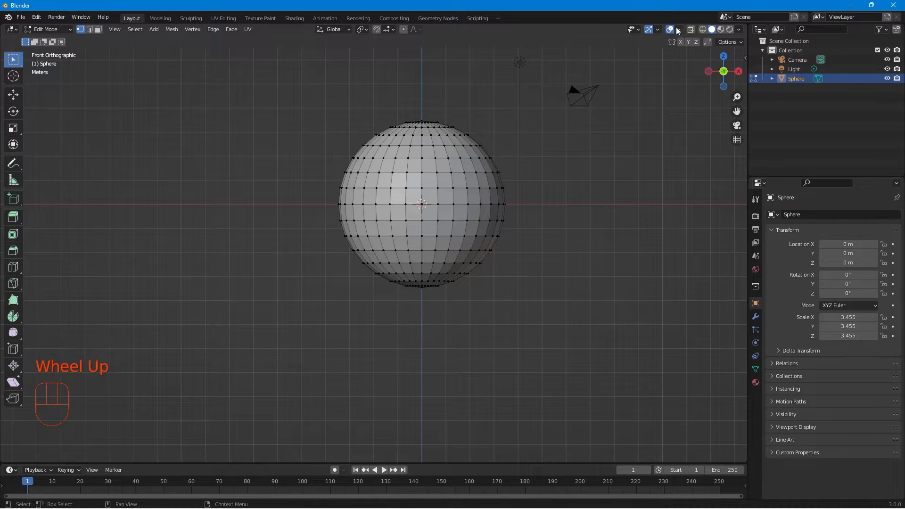
drag(321, 199, 523, 210)
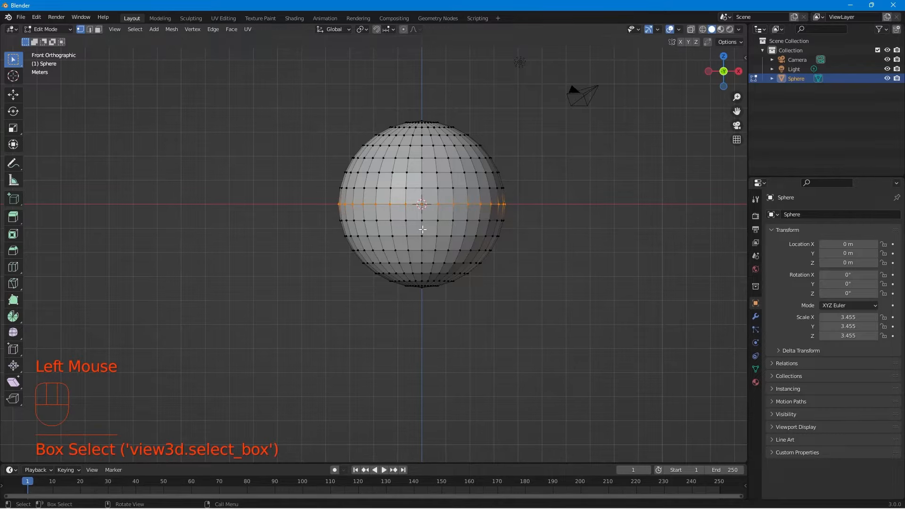
middle_drag(226, 264, 304, 302)
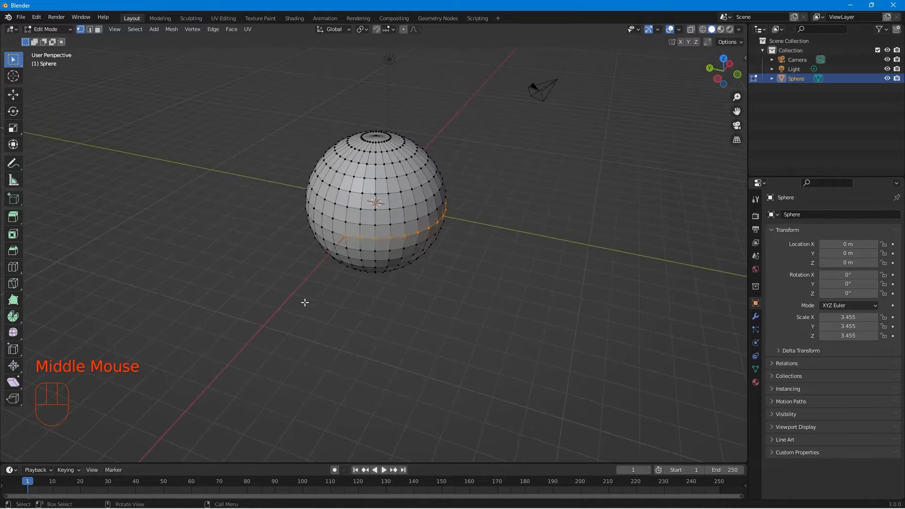
key(s)
click(378, 378)
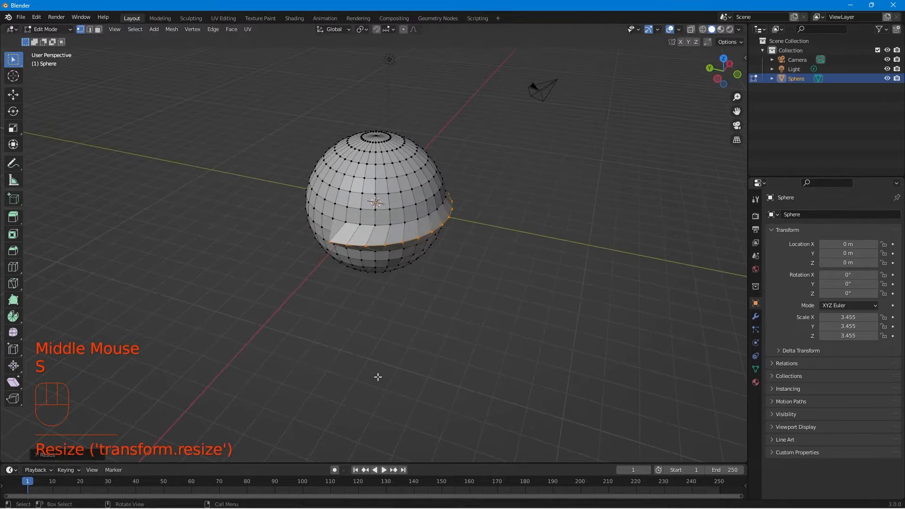
middle_drag(306, 259, 425, 270)
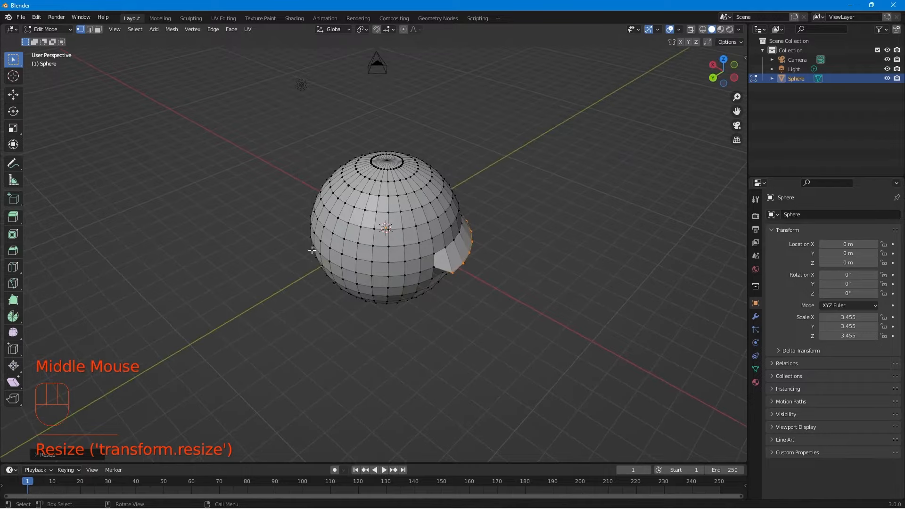
middle_drag(501, 319, 380, 313)
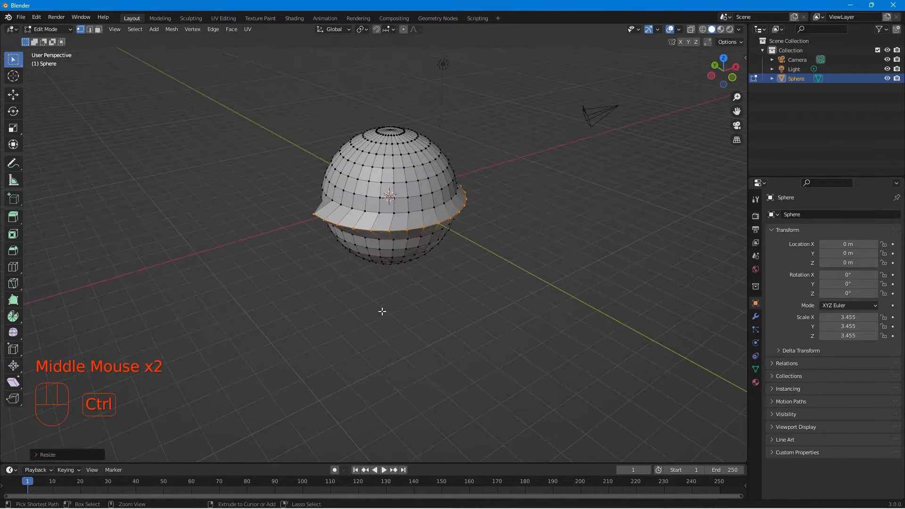
key(ctrl+z)
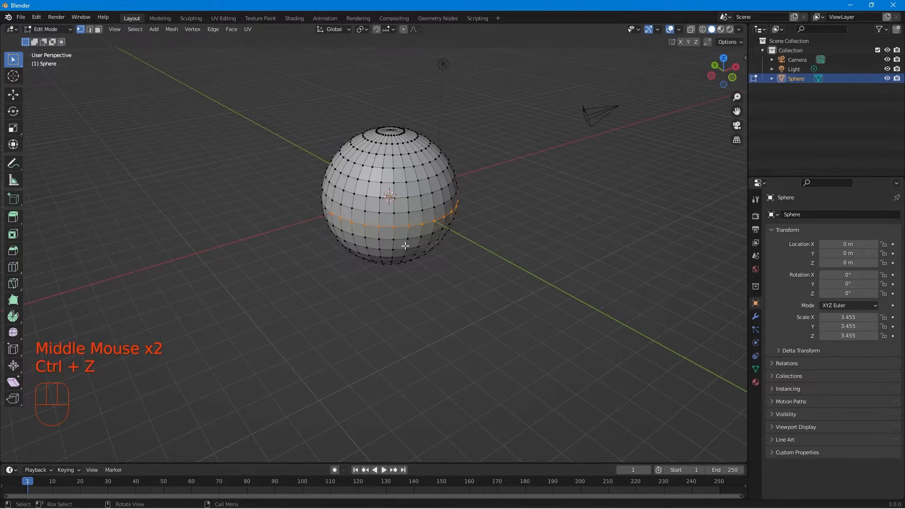
- Add the equator vertices on the sphere's far side to the selection, try scaling the whole ring outward, and undo it
key(KP_1)
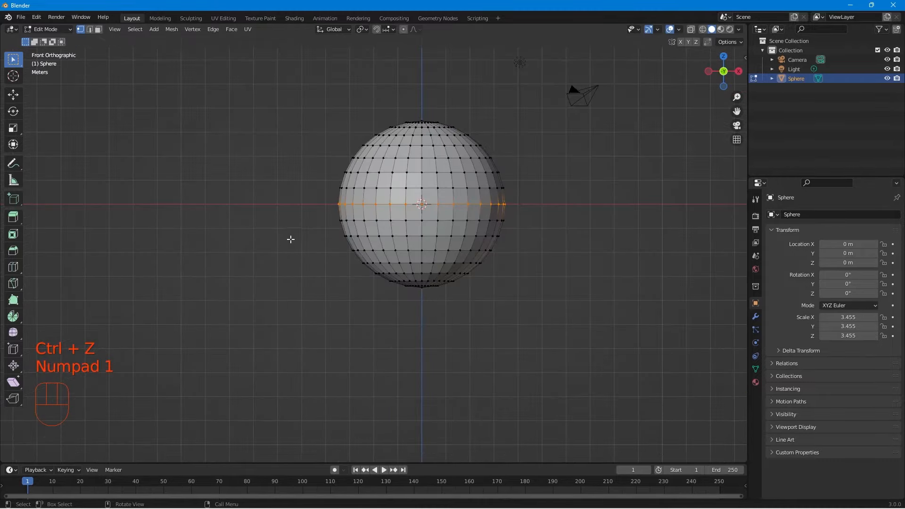
middle_drag(291, 234, 499, 241)
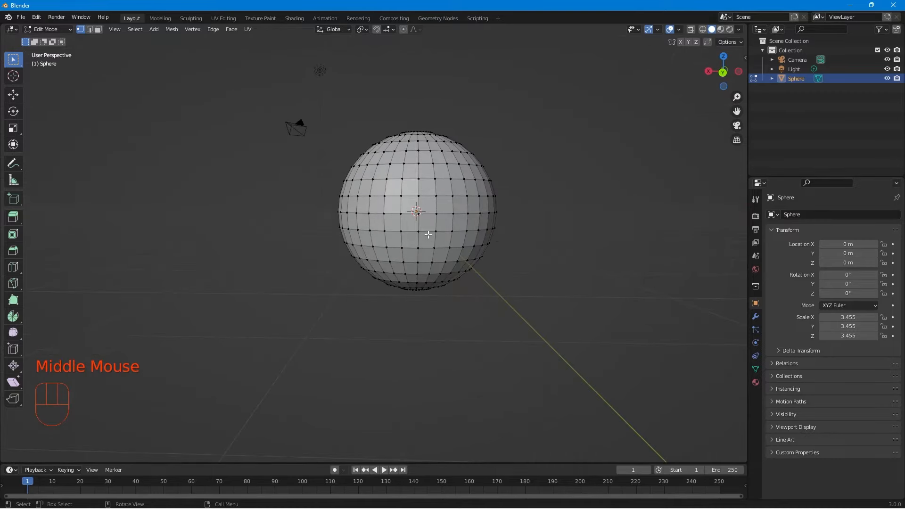
shift+drag(326, 208, 524, 223)
middle_drag(536, 231, 315, 289)
key(s)
click(249, 303)
middle_drag(248, 303, 573, 308)
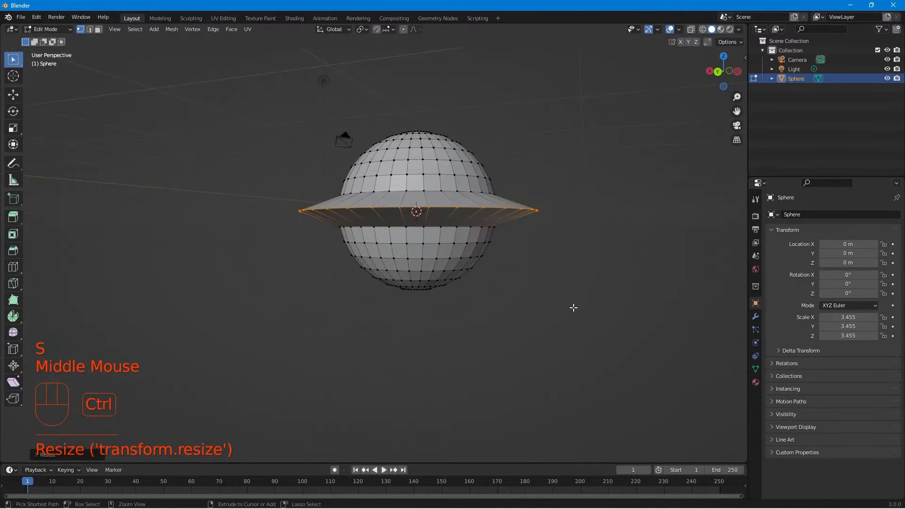
key(ctrl+z)
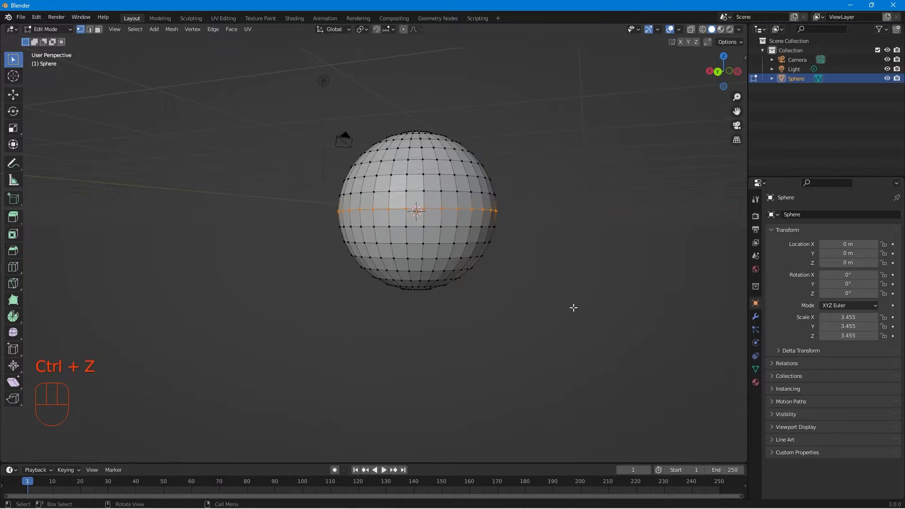
- Clear the selection, turn on X-Ray and box-select the sphere's entire equator ring of vertices from the front view
key(KP_1)
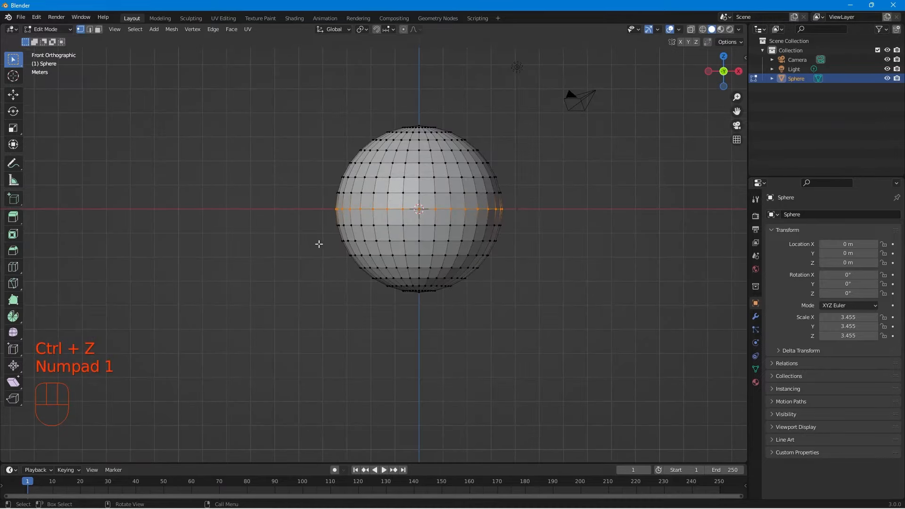
click(551, 195)
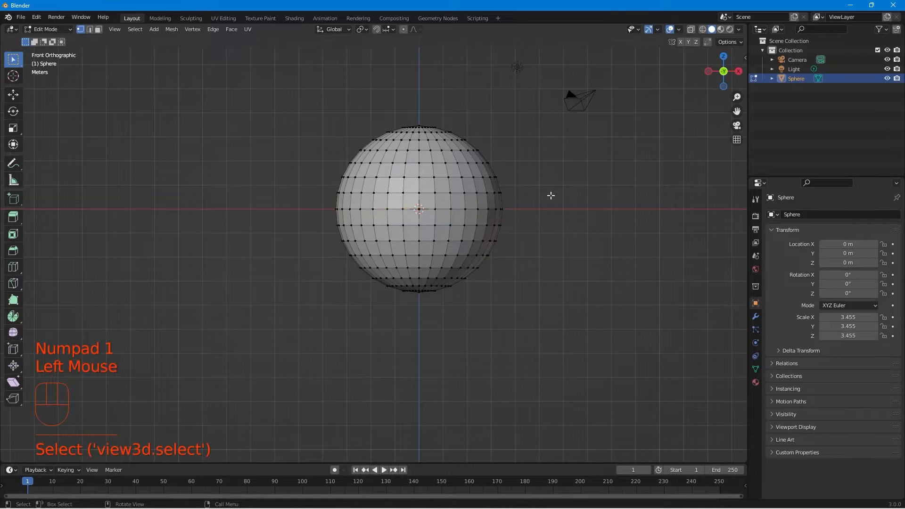
click(693, 29)
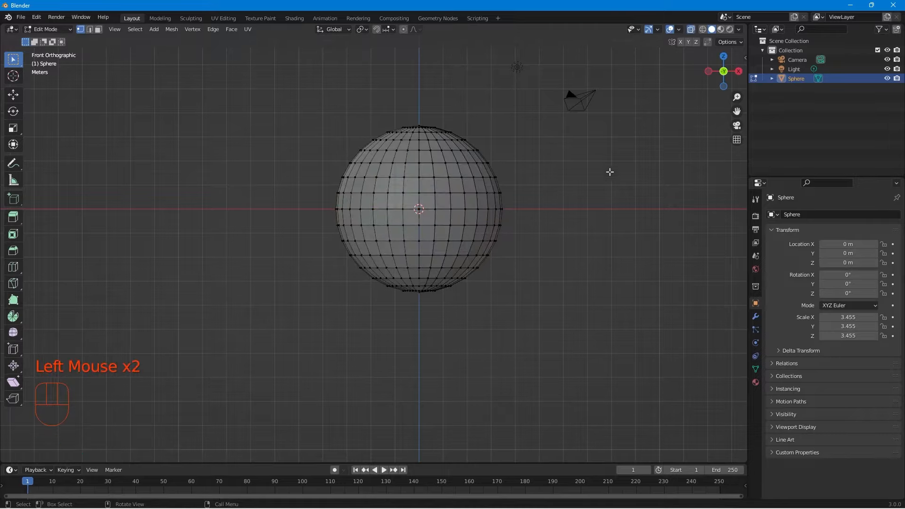
drag(316, 207, 521, 213)
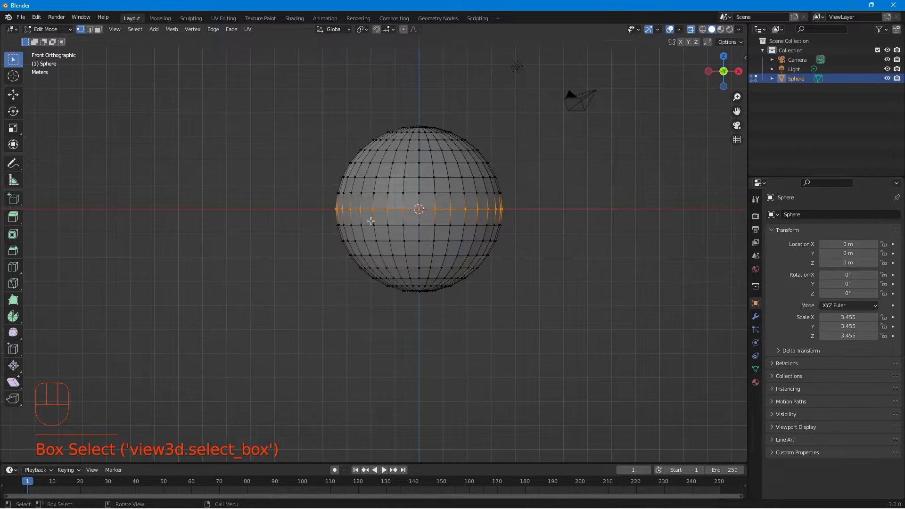
- Scale the selected equator ring outward by a factor of about 1.29 and turn off X-Ray
middle_drag(259, 283, 334, 326)
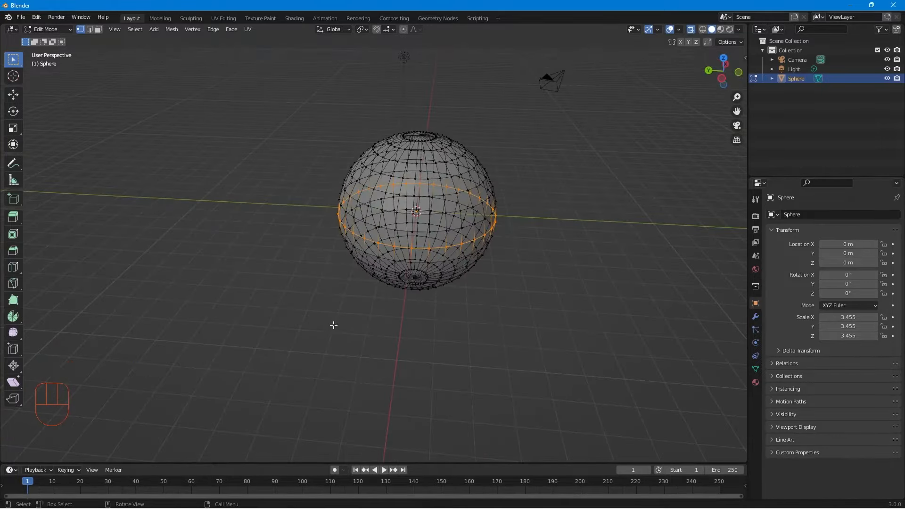
key(s)
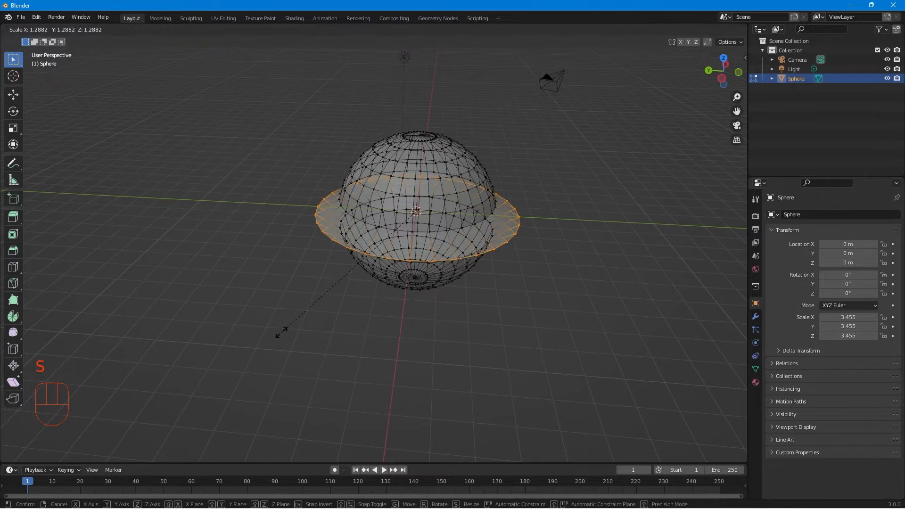
click(282, 332)
middle_drag(281, 332, 668, 64)
click(692, 30)
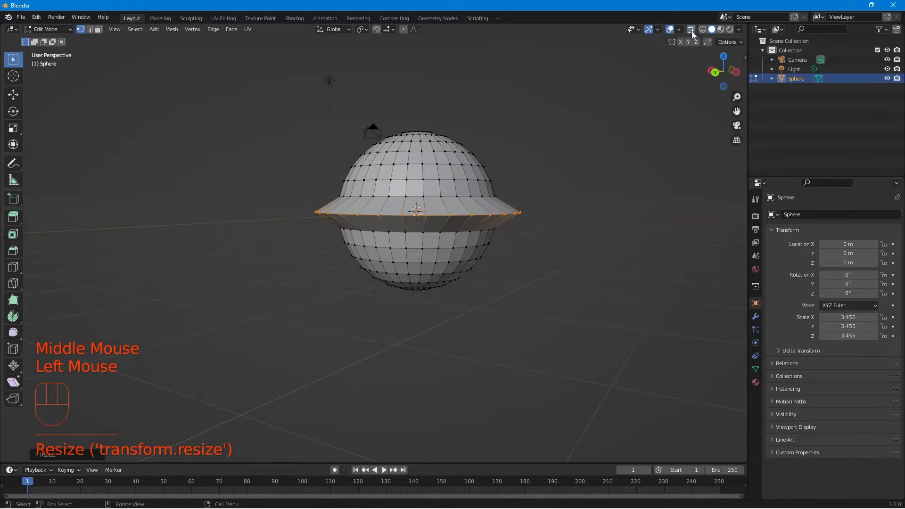
- Toggle X-Ray on and off to compare the display of the sphere, and undo the outward scaling of the equator ring
click(693, 29)
click(693, 29)
click(692, 29)
click(693, 29)
key(ctrl+z)
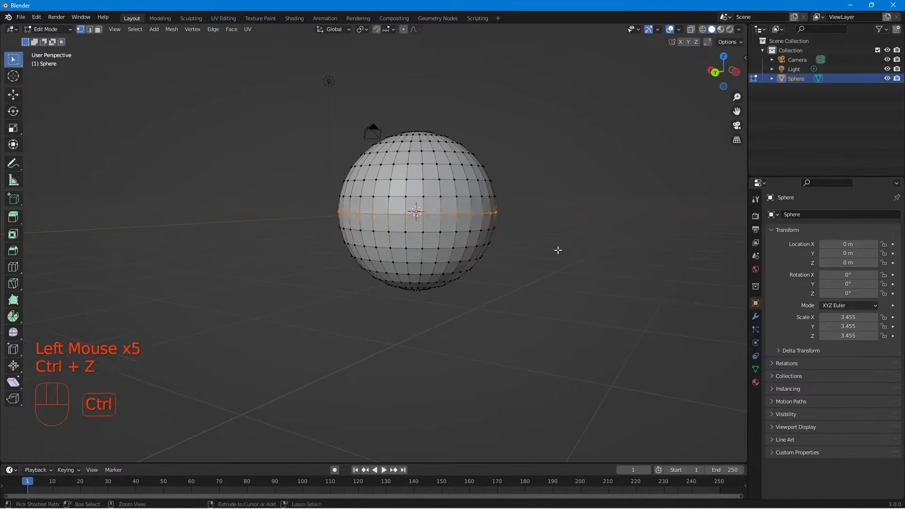
- In front view with X-Ray on, add one full vertex ring above and one below the equator to the selection
key(KP_1)
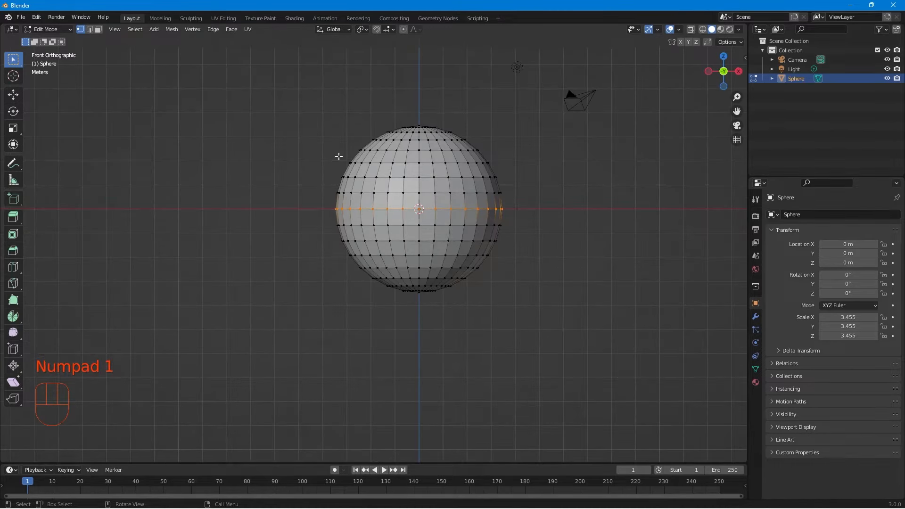
click(691, 29)
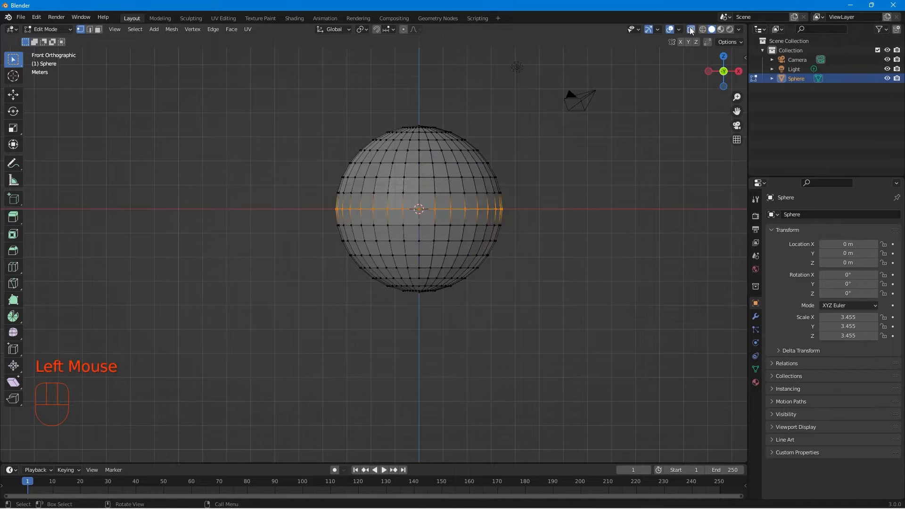
key(shift)
shift+drag(338, 156, 505, 169)
shift+drag(341, 250, 506, 261)
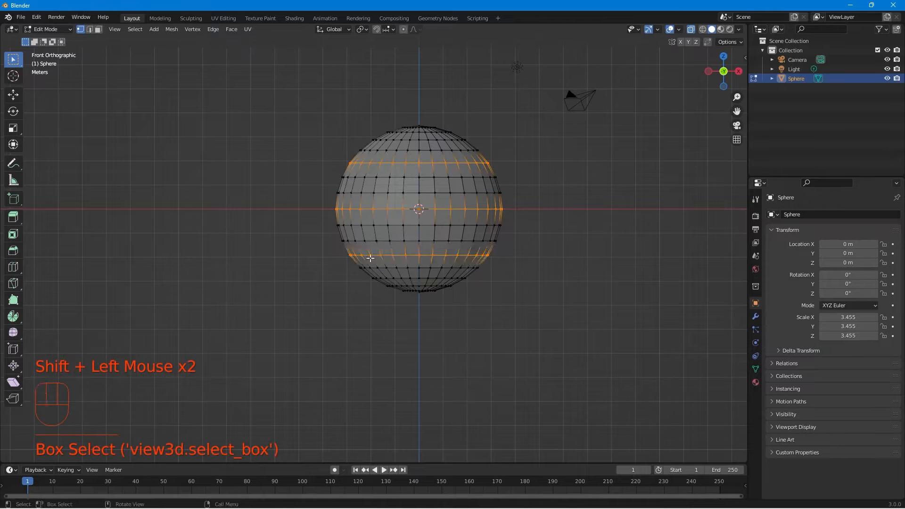
- Scale the three selected vertex rings inward by a factor of about 0.85 to form grooves around the sphere
scroll(276, 301, down, 2)
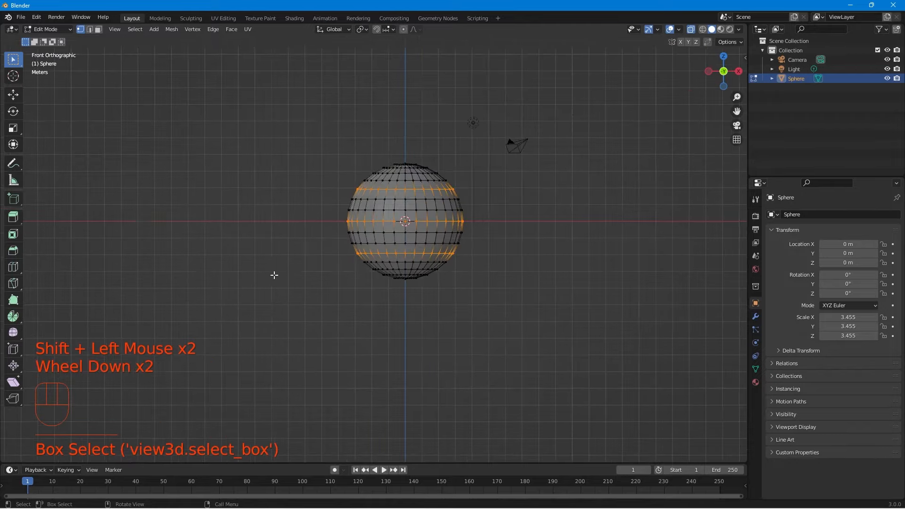
middle_drag(274, 276, 317, 302)
key(s)
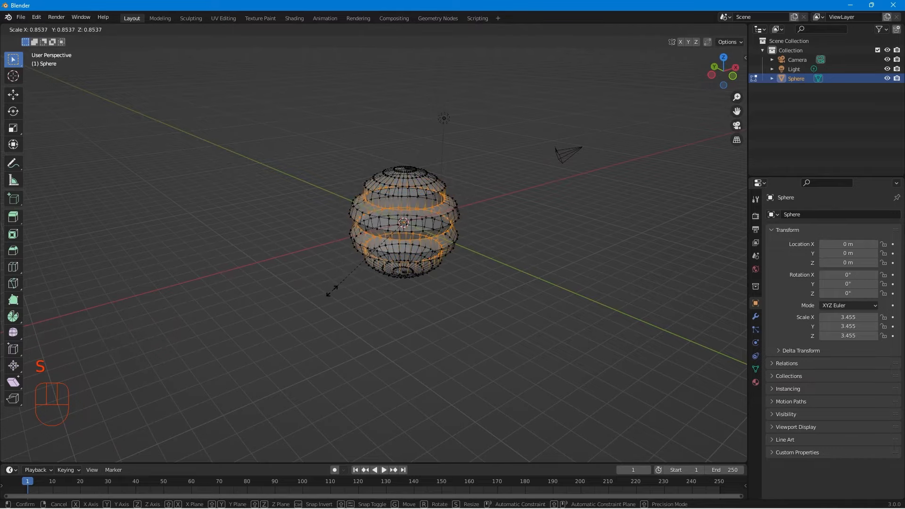
click(332, 290)
middle_drag(313, 257, 281, 243)
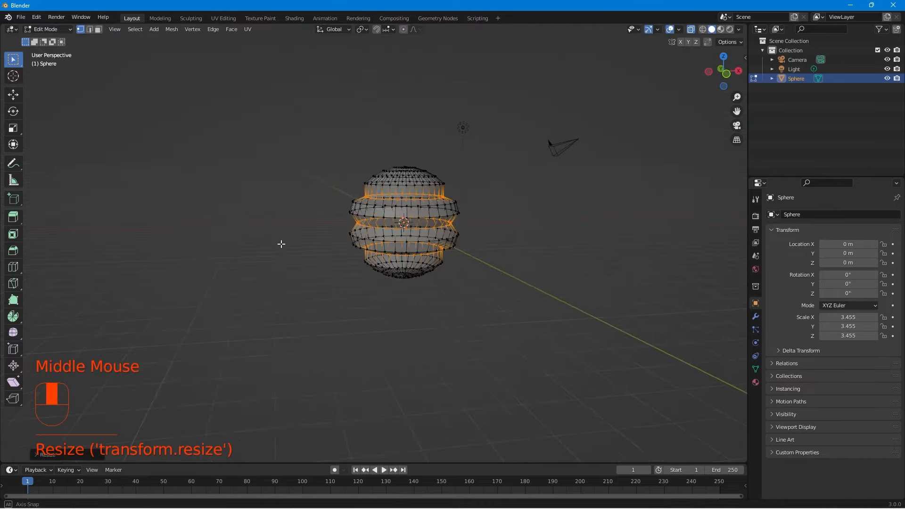
- Switch the sphere to Object Mode, turn off X-Ray and inspect the grooved shape
click(46, 30)
click(52, 42)
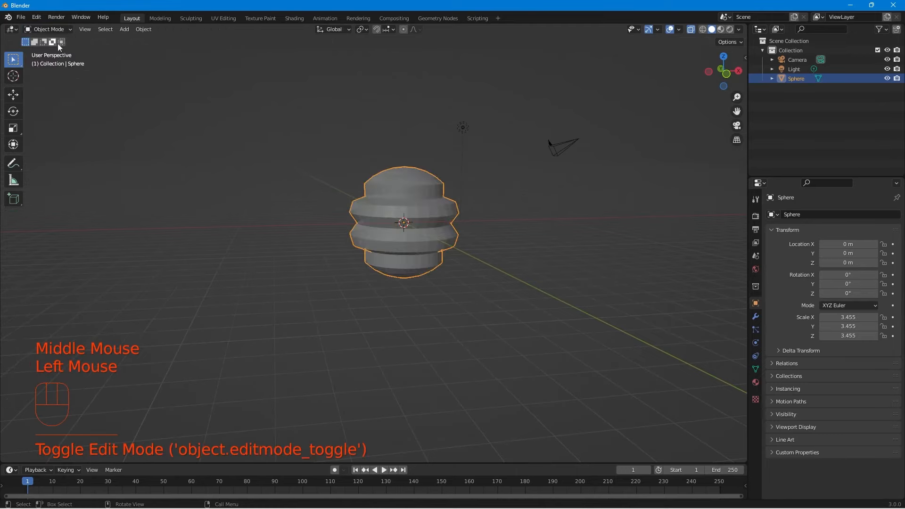
click(691, 29)
scroll(500, 240, up, 3)
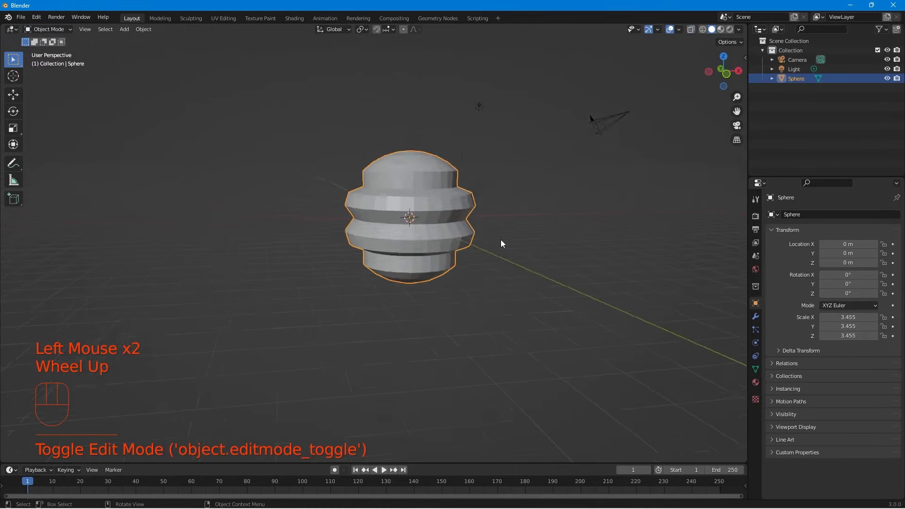
middle_drag(259, 239, 337, 260)
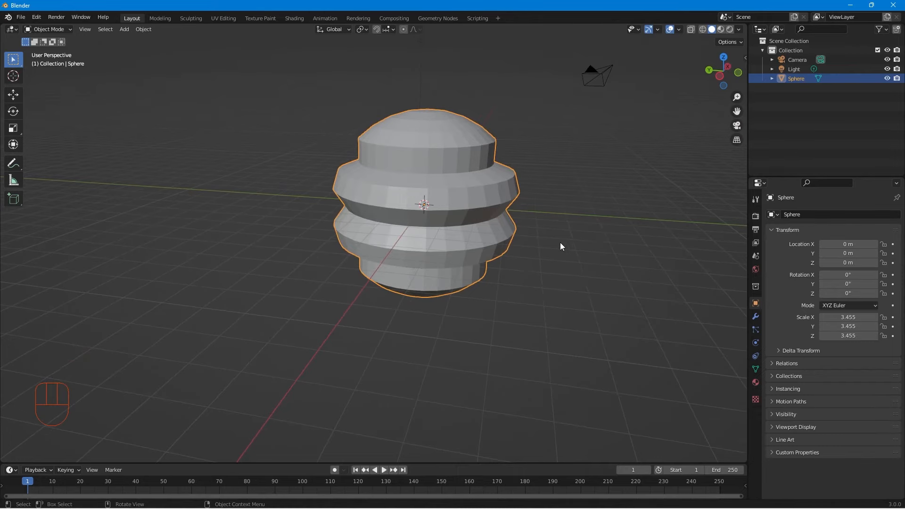
shift+middle_drag(553, 239, 550, 276)
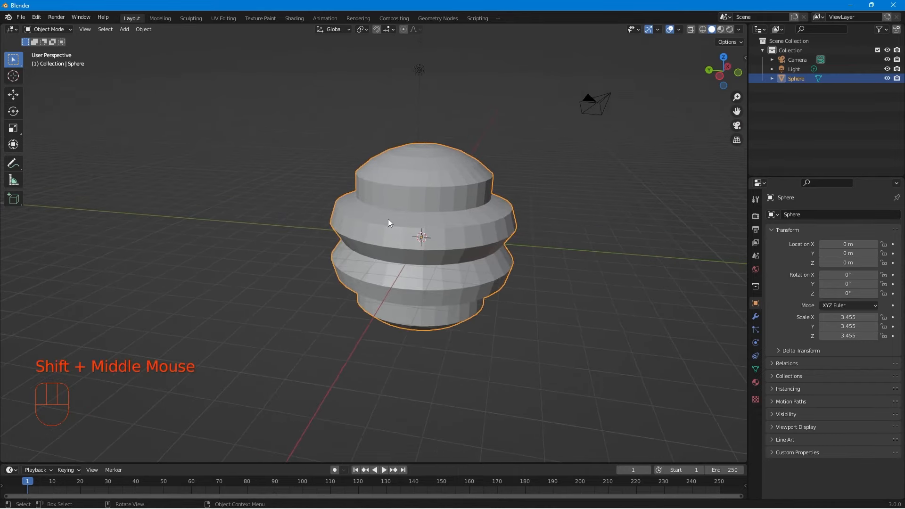